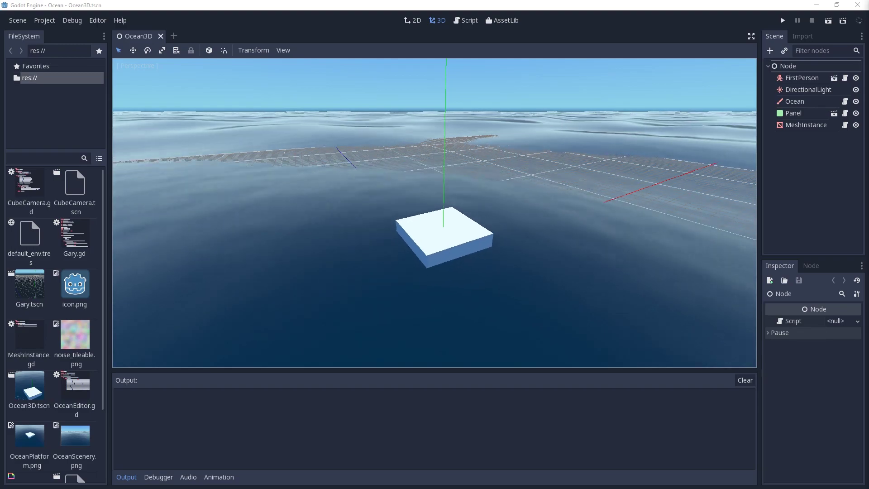
# Orbit the editor camera around the Ocean3D scene to frame the floating platform
pyautogui.keyDown('shift'); pyautogui.moveTo(461, 231); pyautogui.dragTo(466, 277, button='middle'); pyautogui.keyUp('shift')
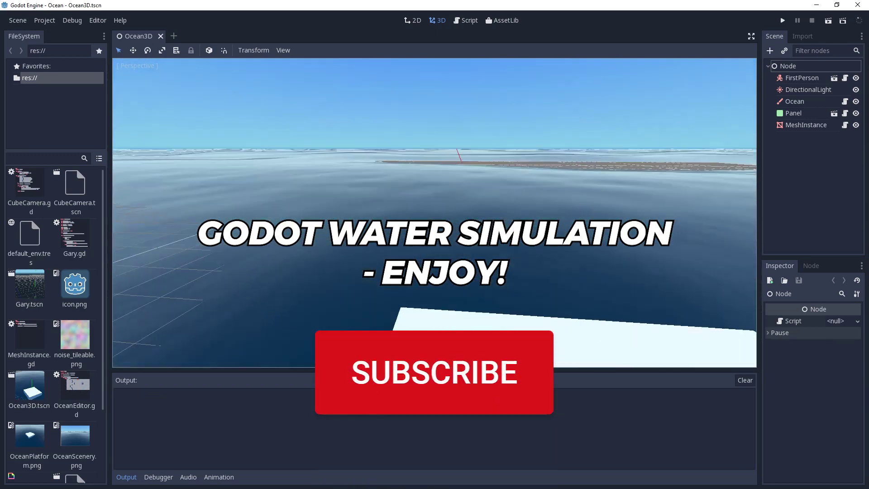
# Open CubeCamera.gd, Gary.gd, MeshInstance.gd and OceanEditor.gd and scroll through their code
pyautogui.doubleClick(37, 188)
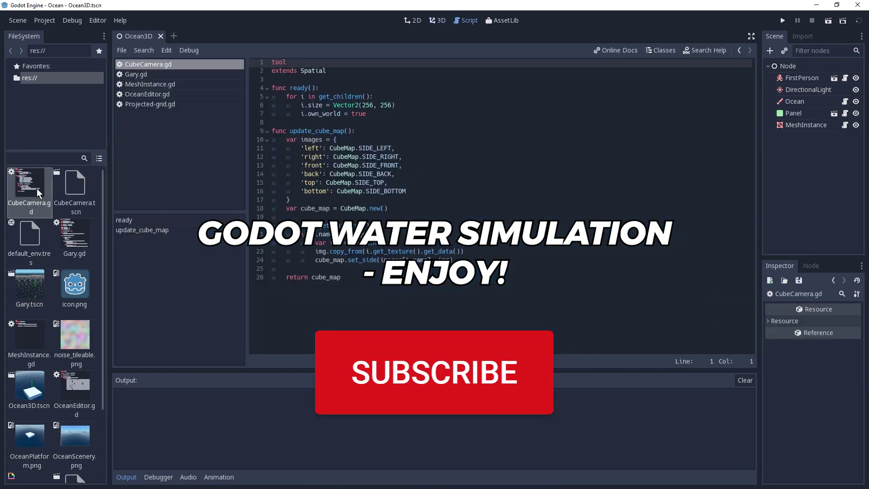
pyautogui.doubleClick(73, 231)
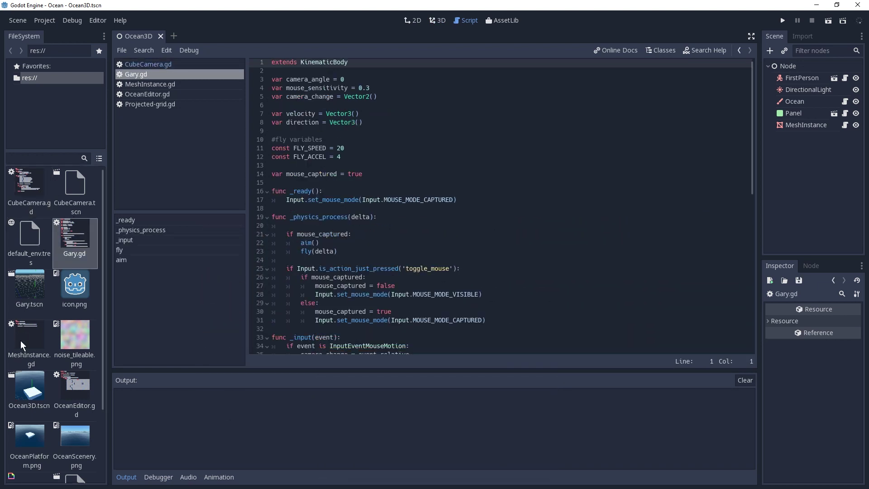
pyautogui.scroll(-5, 349, 262)
pyautogui.scroll(-5, 350, 262)
pyautogui.scroll(-3, 350, 263)
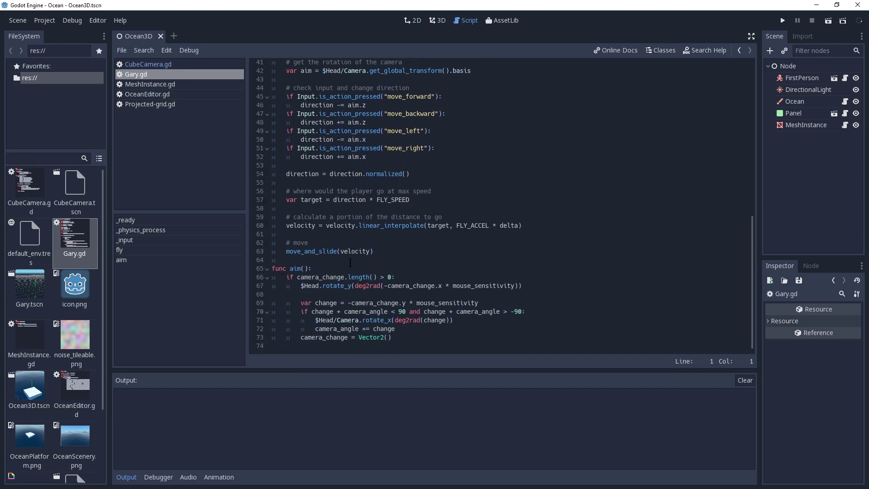
pyautogui.doubleClick(25, 338)
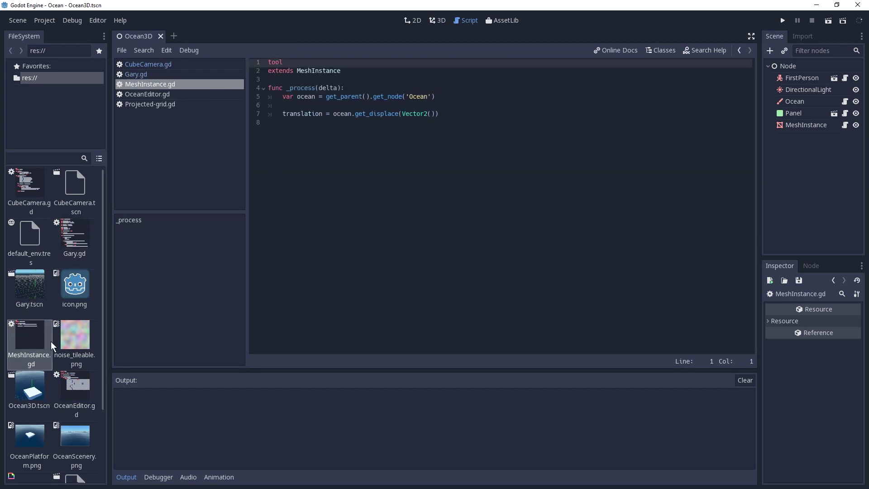
pyautogui.doubleClick(67, 382)
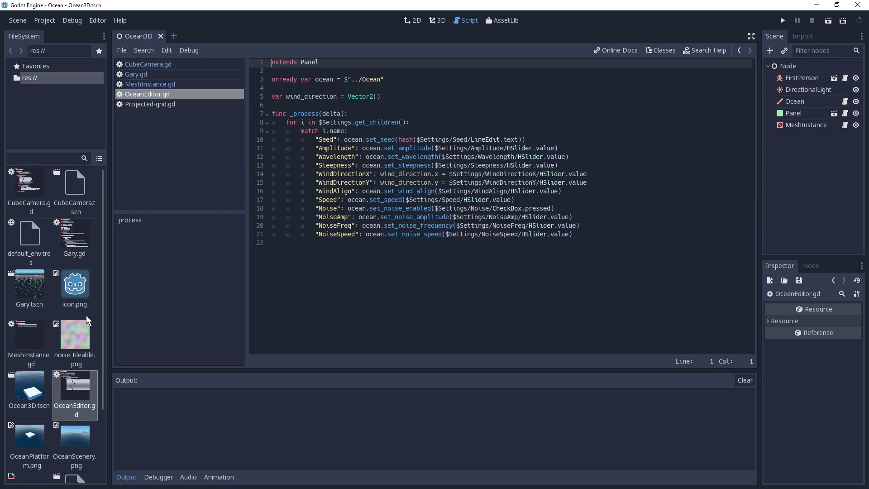
pyautogui.scroll(-2, 60, 357)
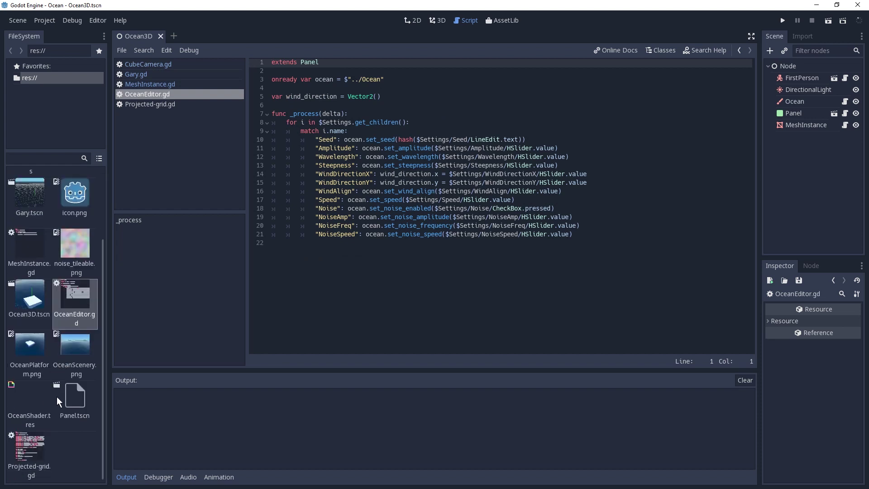
# Read through Projected-grid.gd to its end, then go back to the 3D ocean view
pyautogui.doubleClick(29, 449)
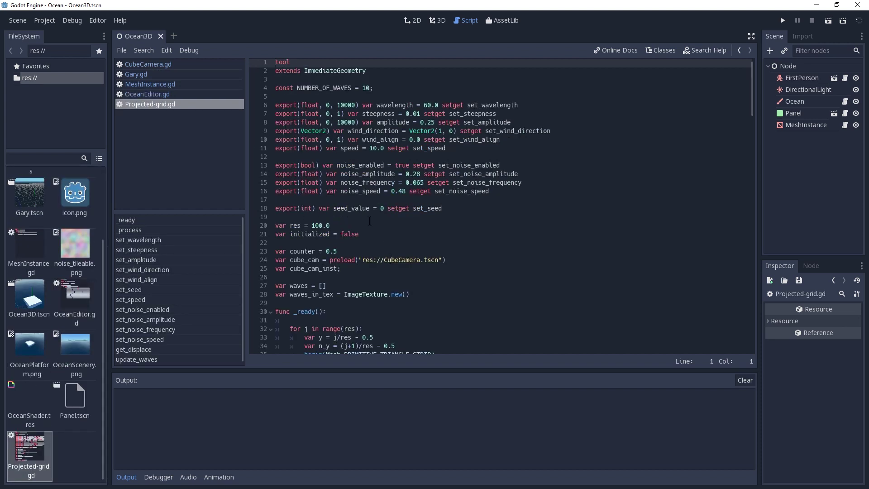
pyautogui.scroll(-6, 370, 221)
pyautogui.scroll(-8, 370, 220)
pyautogui.scroll(-6, 369, 218)
pyautogui.scroll(-7, 368, 217)
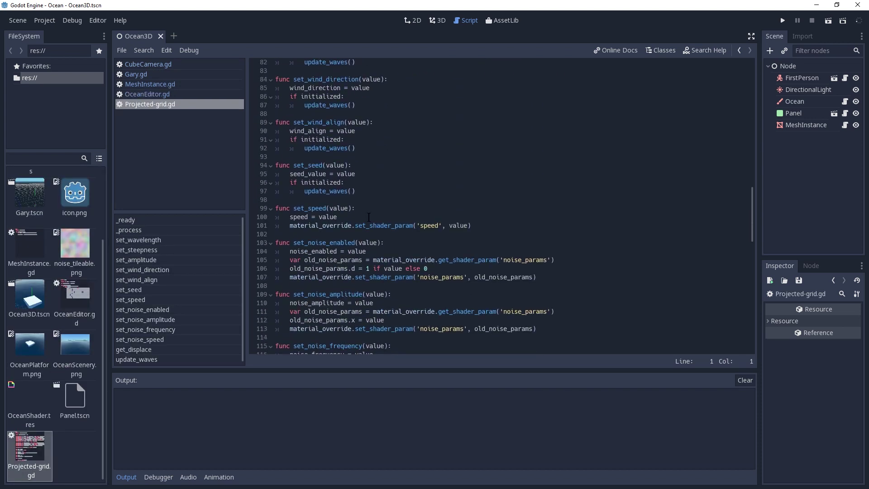
pyautogui.scroll(-5, 368, 217)
pyautogui.scroll(-6, 369, 217)
pyautogui.scroll(-6, 369, 217)
pyautogui.scroll(-6, 602, 154)
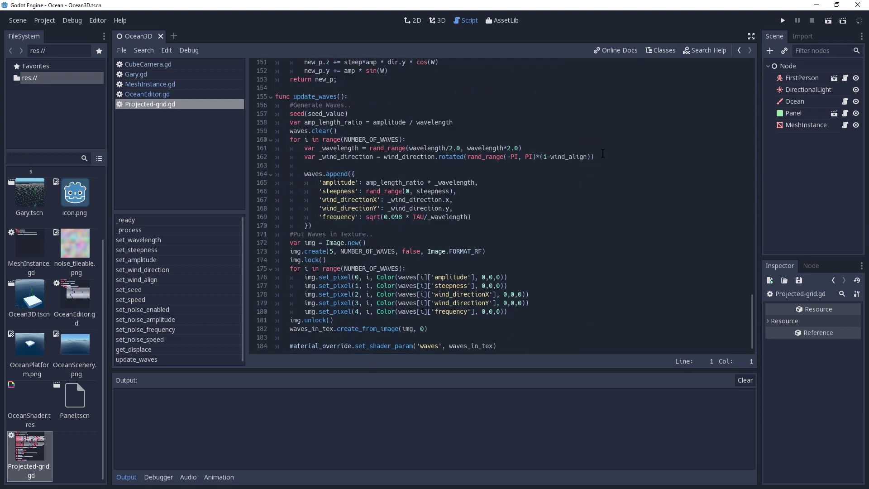
pyautogui.click(437, 21)
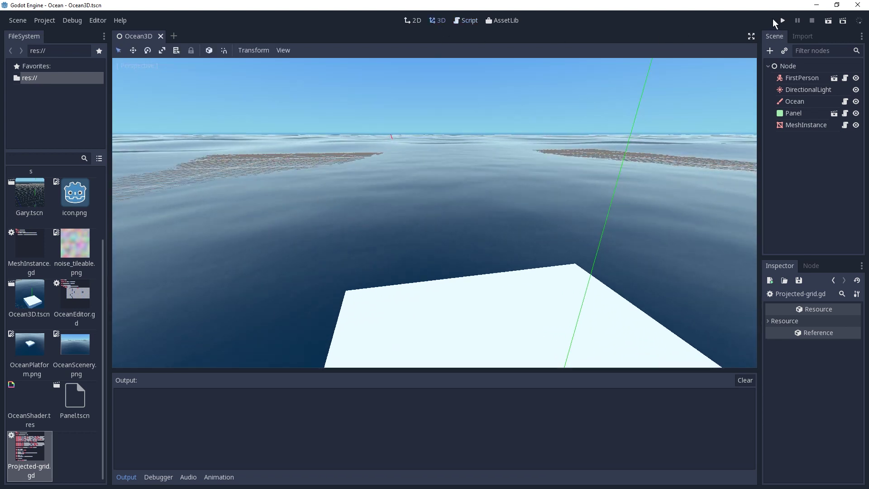
# Run the ocean project and maximize the Ocean game window with its wave sliders
pyautogui.click(783, 21)
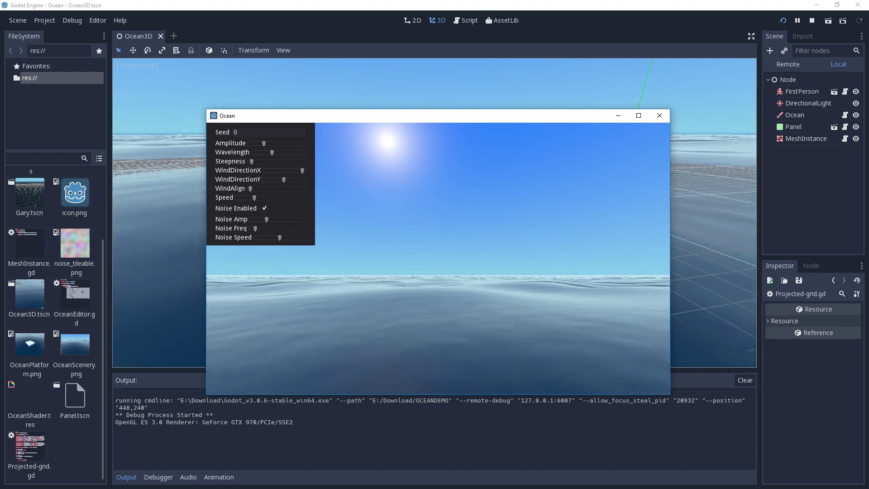
pyautogui.click(638, 115)
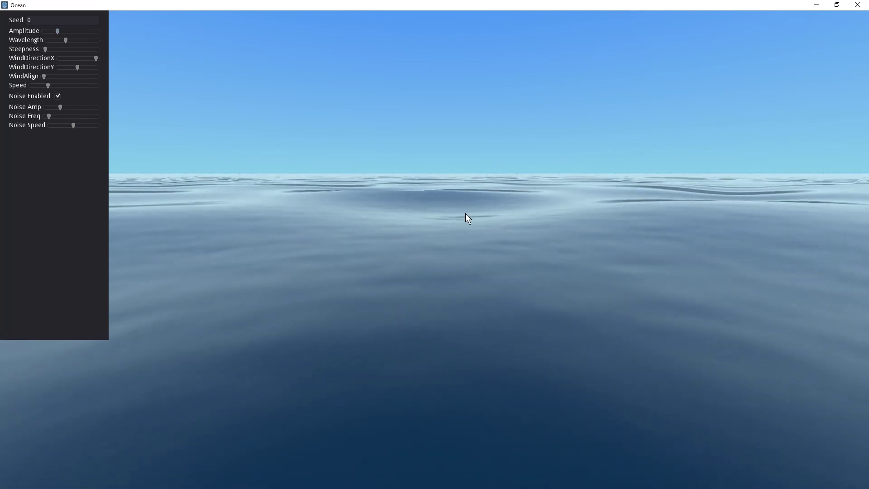
# Pitch the in-game camera down until the white platform sits centred on the waves
pyautogui.moveTo(468, 218)
pyautogui.mouseDown(button='right')
pyautogui.moveTo(468, 317)
pyautogui.moveTo(468, 254)
pyautogui.moveTo(498, 213)
pyautogui.moveTo(498, 317)
pyautogui.moveTo(498, 195)
pyautogui.mouseUp(button='right')
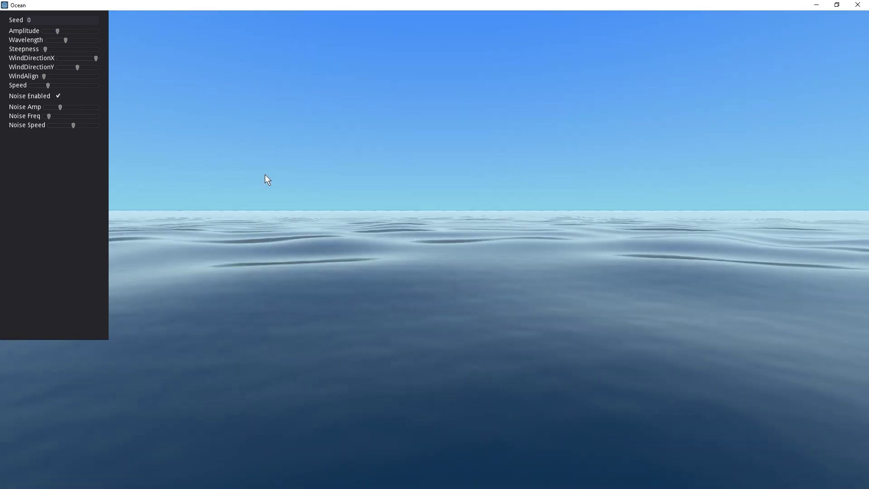
pyautogui.moveTo(265, 178)
pyautogui.mouseDown(button='right')
pyautogui.moveTo(434, 252)
pyautogui.moveTo(408, 135)
pyautogui.moveTo(407, 77)
pyautogui.mouseUp(button='right')
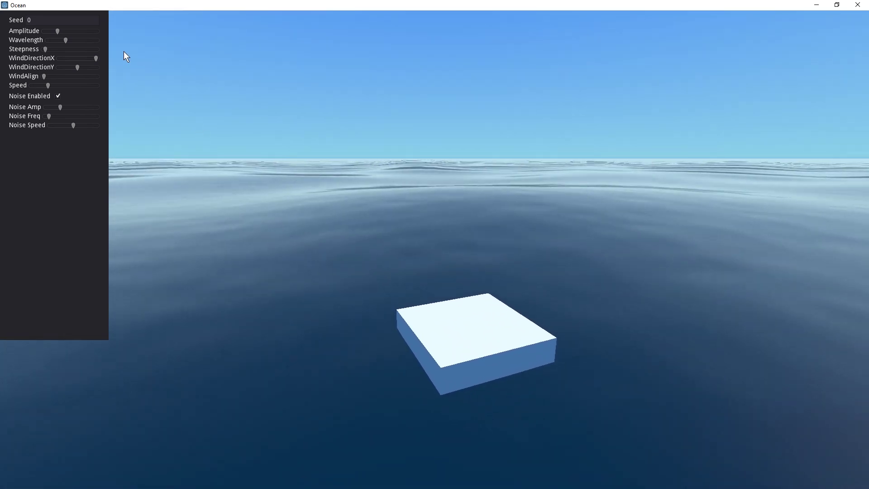
# Set Seed to 1111, Amplitude and Steepness to maximum, and Wavelength near minimum
pyautogui.click(42, 20)
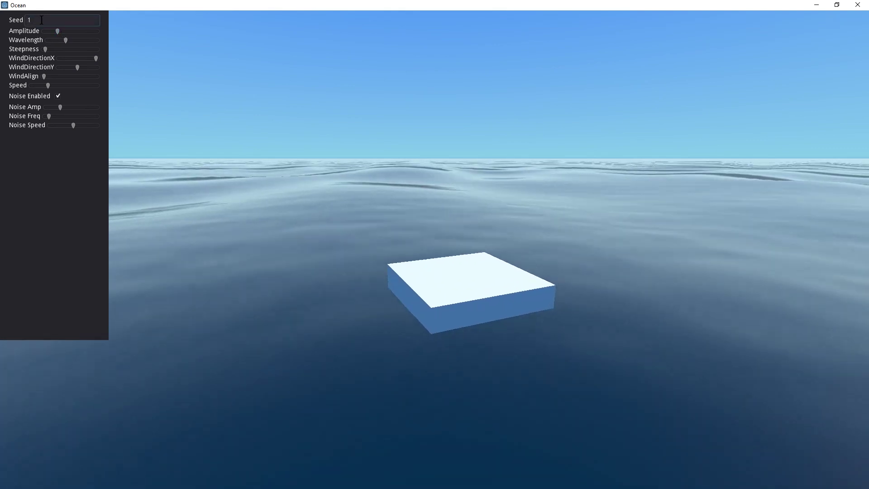
pyautogui.write('111')
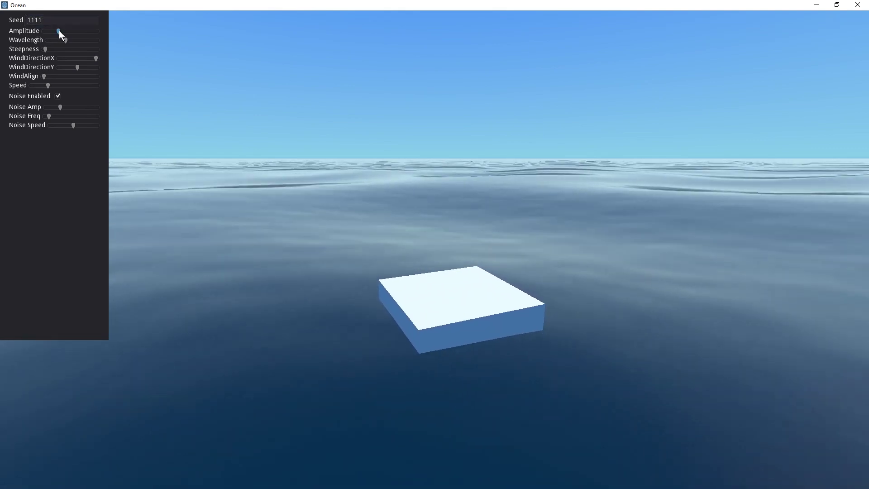
pyautogui.moveTo(58, 31)
pyautogui.mouseDown()
pyautogui.moveTo(110, 29)
pyautogui.moveTo(35, 39)
pyautogui.mouseUp()
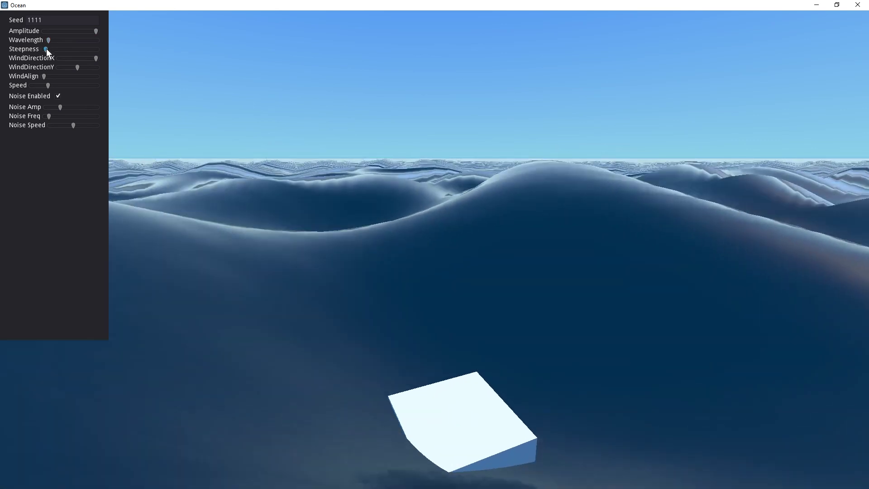
pyautogui.moveTo(46, 48); pyautogui.dragTo(146, 55)
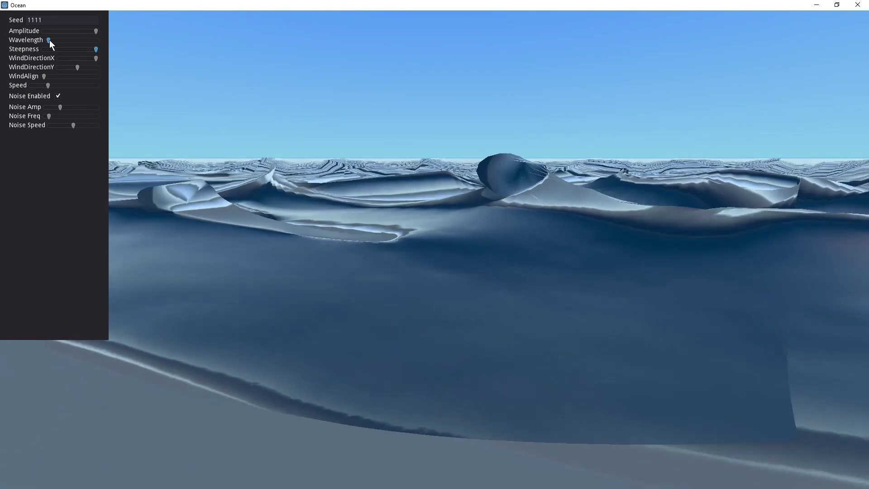
pyautogui.moveTo(50, 40)
pyautogui.mouseDown()
pyautogui.moveTo(118, 47)
pyautogui.moveTo(91, 47)
pyautogui.mouseUp()
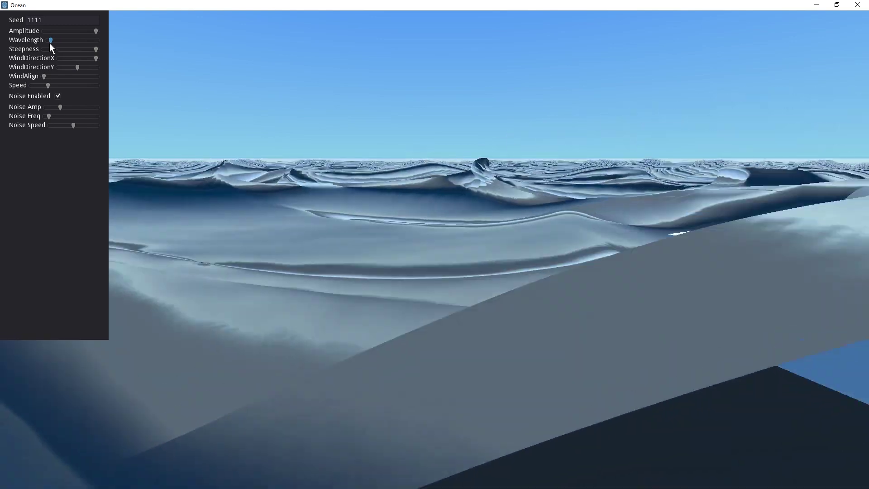
# Shorten Wavelength slightly, adjust WindDirectionX, and settle WindAlign at a lower value
pyautogui.moveTo(50, 43)
pyautogui.mouseDown()
pyautogui.moveTo(42, 39)
pyautogui.moveTo(71, 49)
pyautogui.moveTo(71, 39)
pyautogui.moveTo(66, 58)
pyautogui.moveTo(49, 67)
pyautogui.mouseUp()
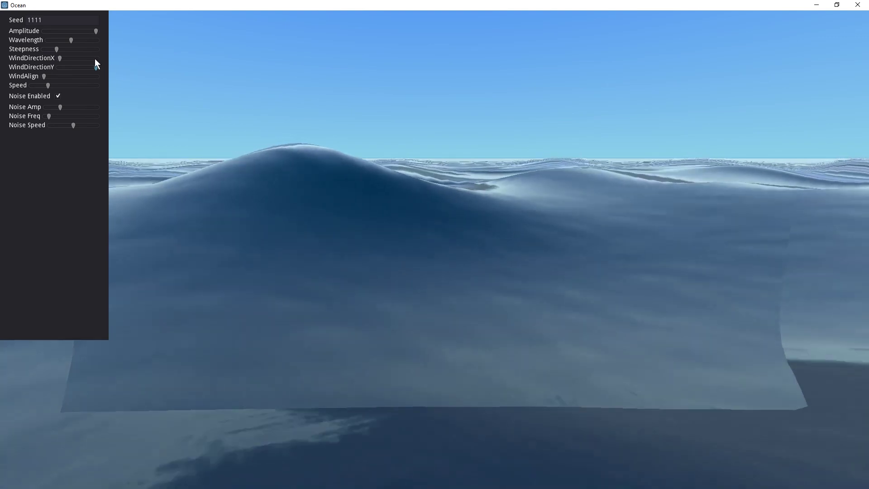
pyautogui.moveTo(94, 59); pyautogui.dragTo(76, 60)
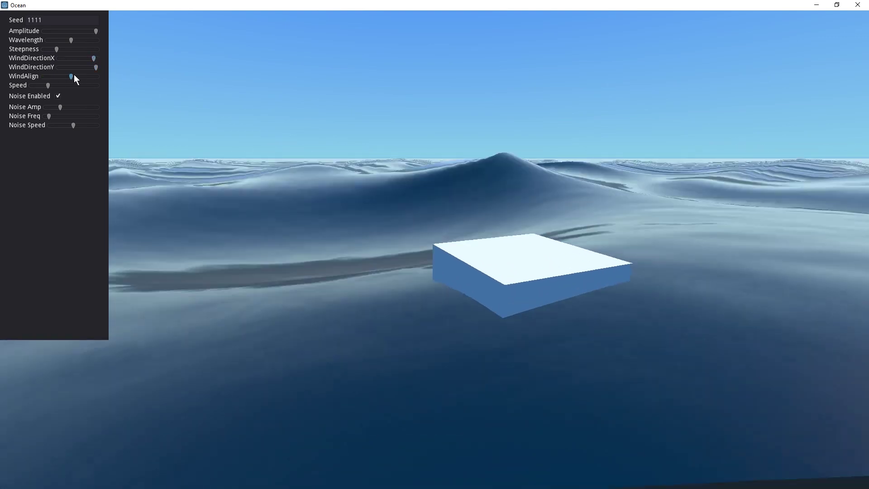
pyautogui.moveTo(74, 76); pyautogui.dragTo(94, 77)
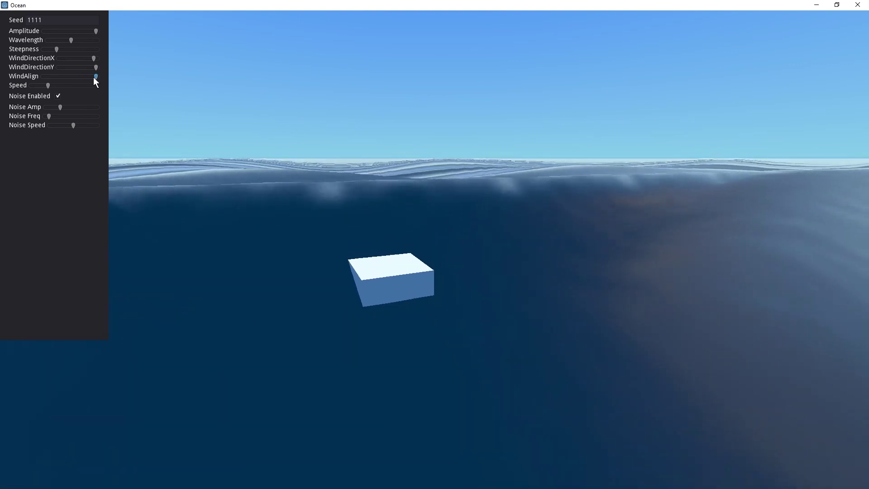
pyautogui.moveTo(95, 76); pyautogui.dragTo(53, 77)
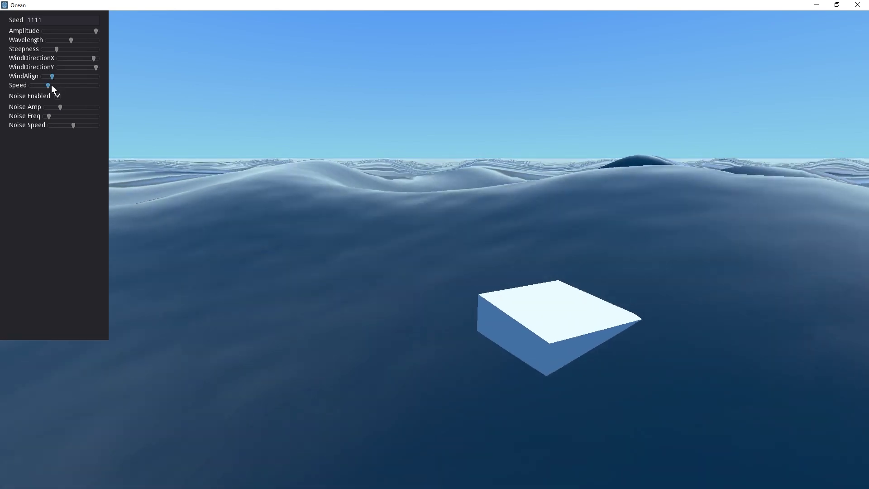
# Bring wave Speed back down after maxing it, and reduce Amplitude to calm the sea
pyautogui.moveTo(51, 85); pyautogui.dragTo(97, 86)
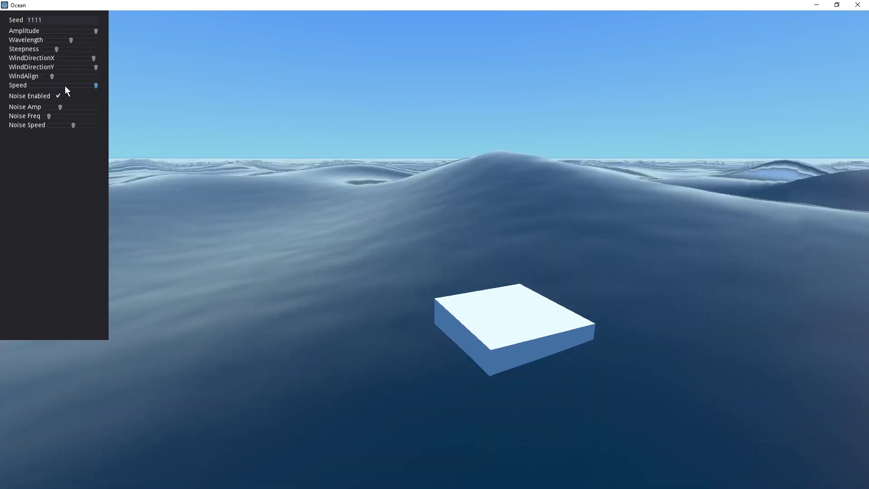
pyautogui.moveTo(64, 86); pyautogui.dragTo(47, 86)
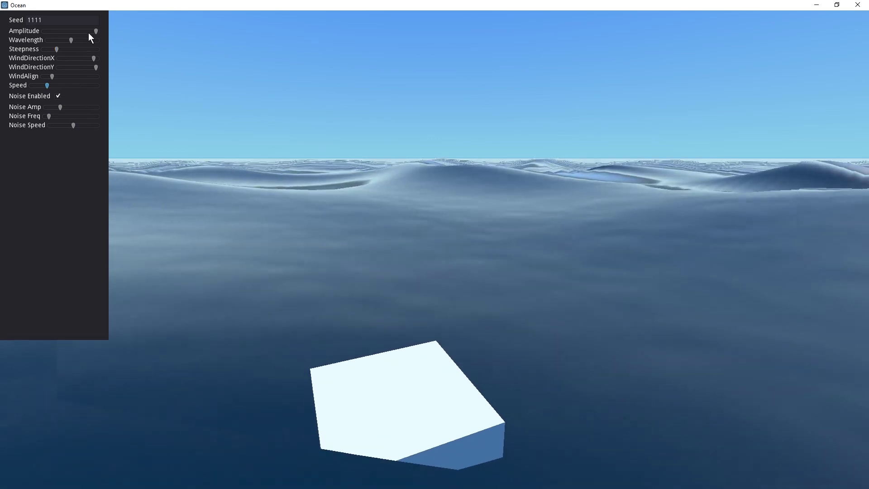
pyautogui.moveTo(89, 32)
pyautogui.mouseDown()
pyautogui.moveTo(55, 41)
pyautogui.moveTo(54, 32)
pyautogui.moveTo(46, 43)
pyautogui.moveTo(64, 32)
pyautogui.mouseUp()
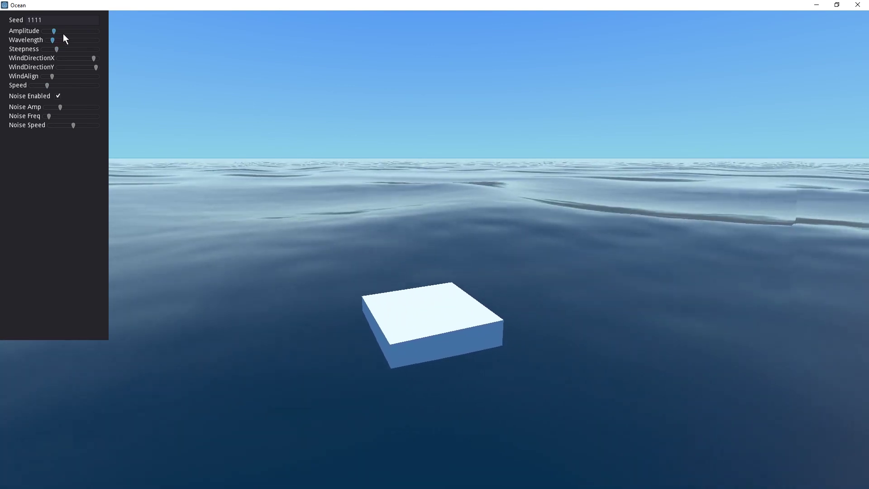
# Leave Noise Enabled checked after toggling it, and raise Noise Amp to maximum
pyautogui.click(57, 96)
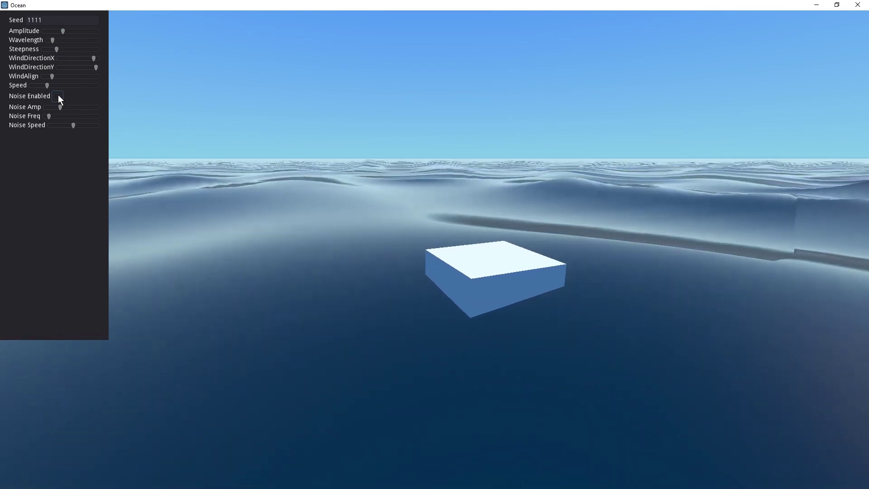
pyautogui.click(58, 96)
pyautogui.click(58, 96)
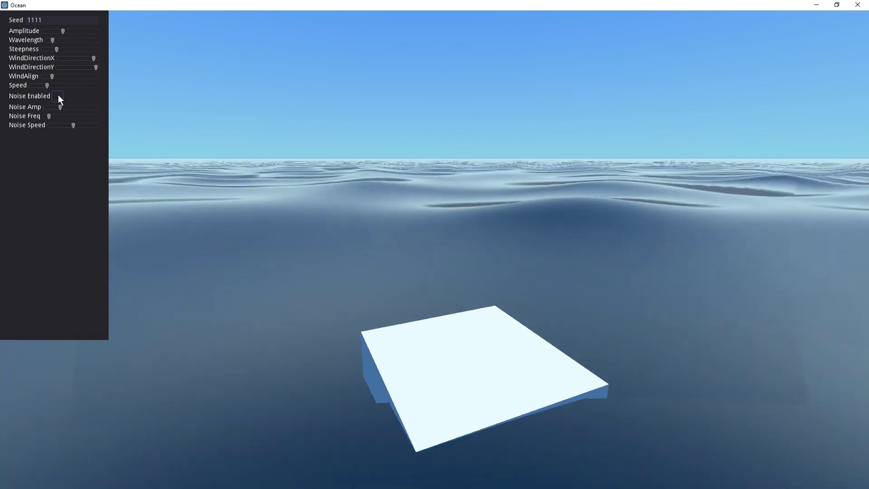
pyautogui.click(57, 96)
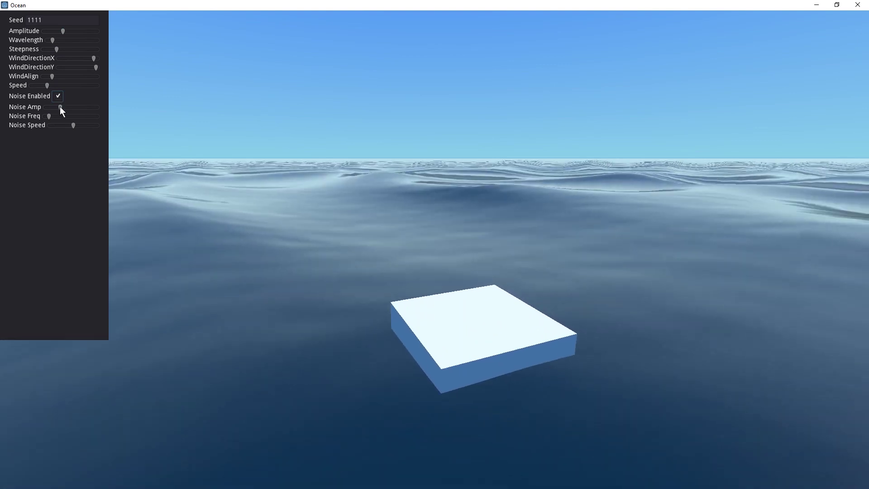
pyautogui.moveTo(59, 107)
pyautogui.mouseDown()
pyautogui.moveTo(124, 118)
pyautogui.moveTo(58, 116)
pyautogui.mouseUp()
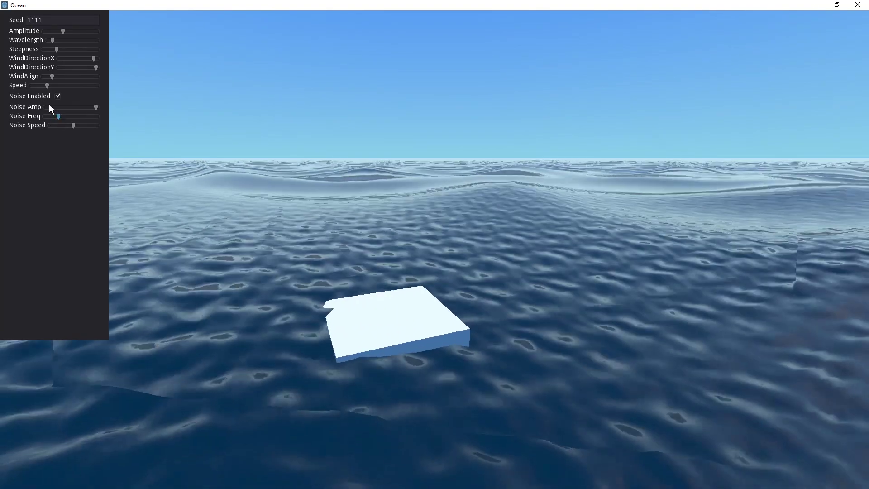
# Lower Noise Amp, then set Noise Speed to mid-range after raising it
pyautogui.click(60, 107)
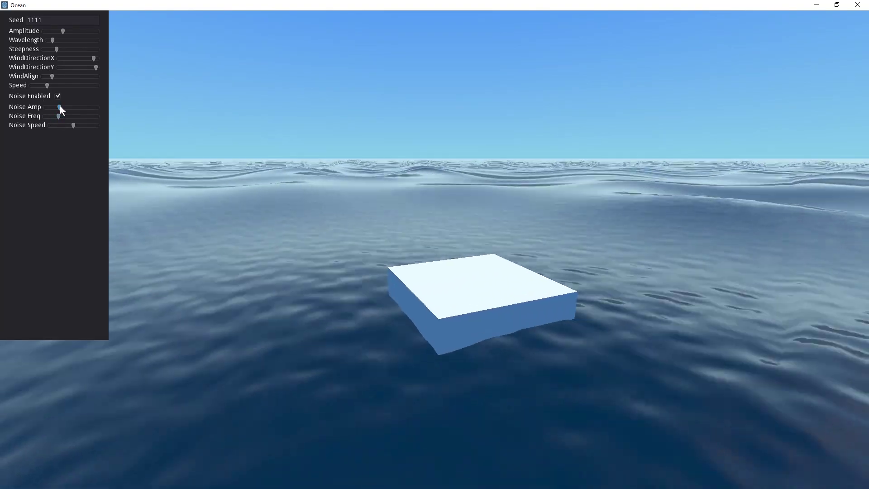
pyautogui.click(67, 125)
pyautogui.moveTo(67, 125); pyautogui.dragTo(88, 125)
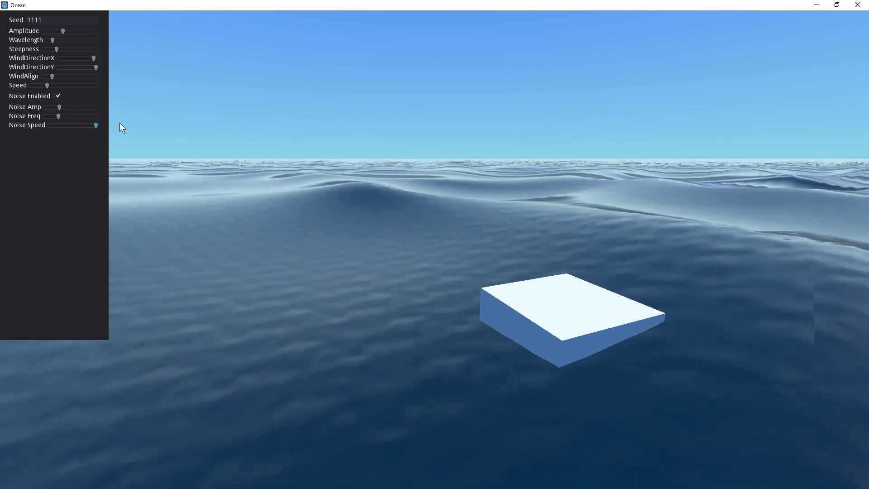
pyautogui.click(63, 125)
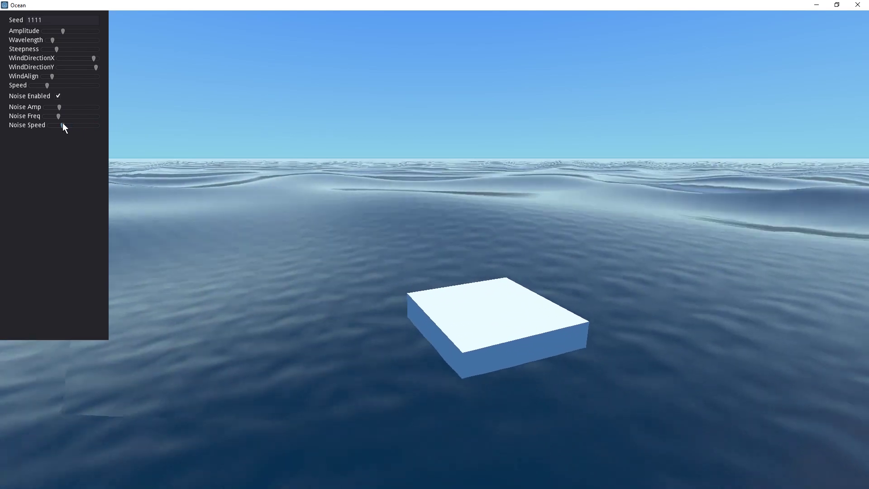
# Drop Noise Freq to minimum, nudge Noise Amp up slightly, and slow wave Speed a little
pyautogui.moveTo(59, 116)
pyautogui.mouseDown()
pyautogui.moveTo(39, 117)
pyautogui.moveTo(49, 116)
pyautogui.mouseUp()
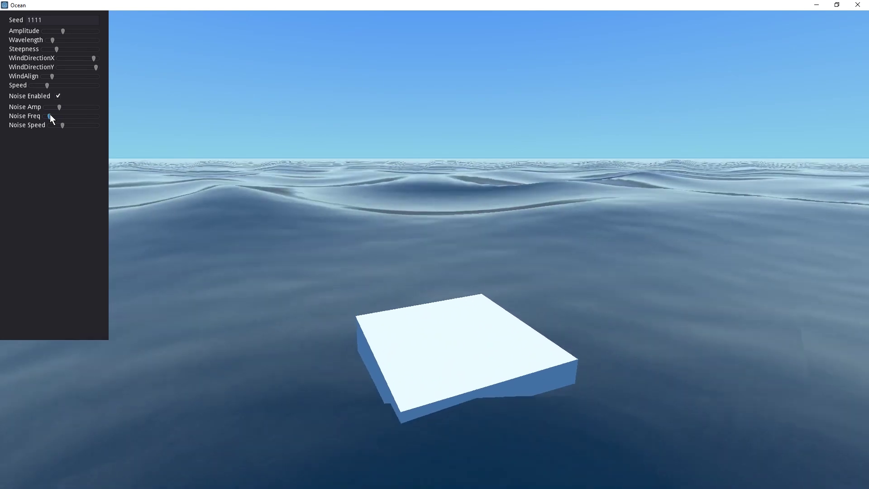
pyautogui.moveTo(59, 106); pyautogui.dragTo(72, 107)
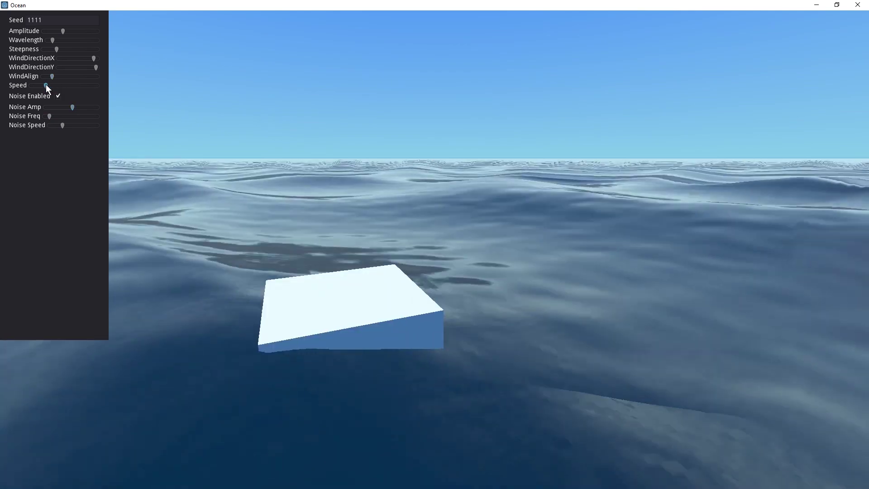
pyautogui.moveTo(45, 85); pyautogui.dragTo(39, 85)
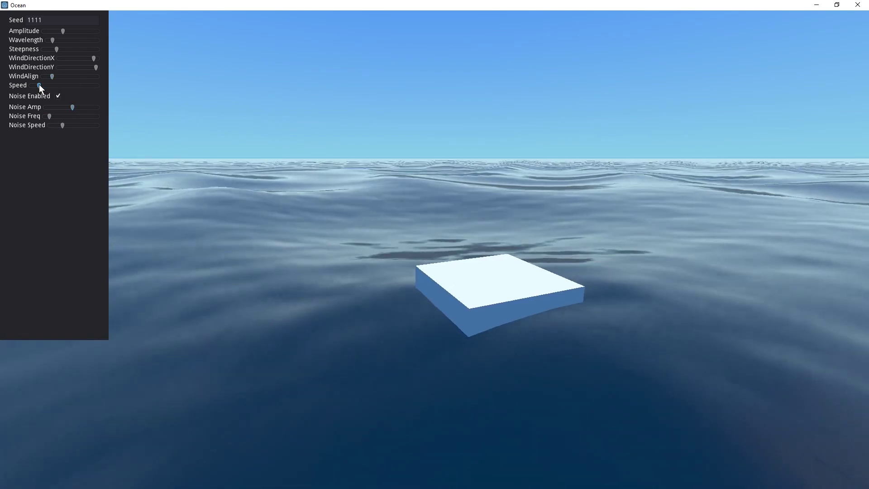
# Raise Wavelength to mid-range and look around at the longer swells near the platform
pyautogui.moveTo(53, 39); pyautogui.dragTo(62, 39)
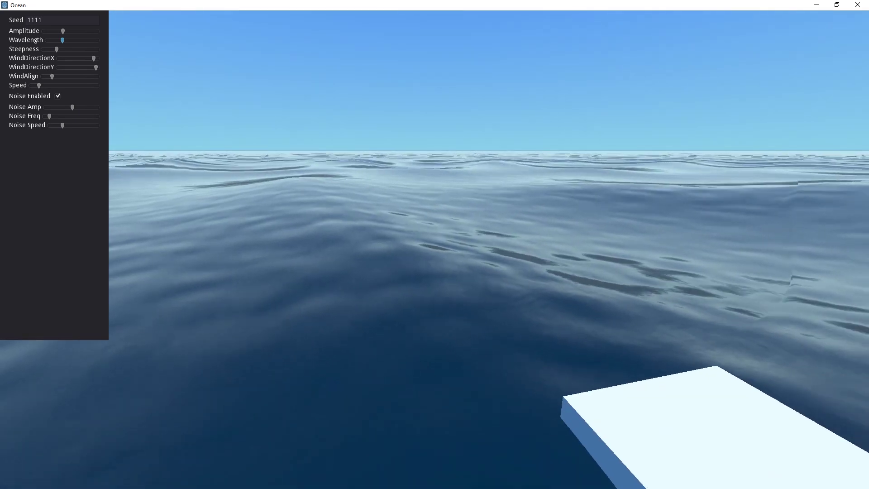
pyautogui.moveTo(435, 245); pyautogui.dragTo(520, 344)
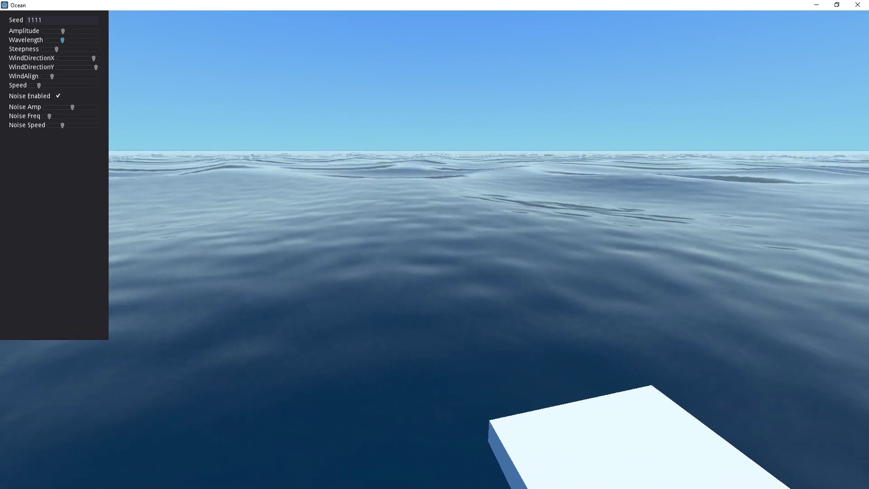
pyautogui.moveTo(435, 244); pyautogui.dragTo(434, 172)
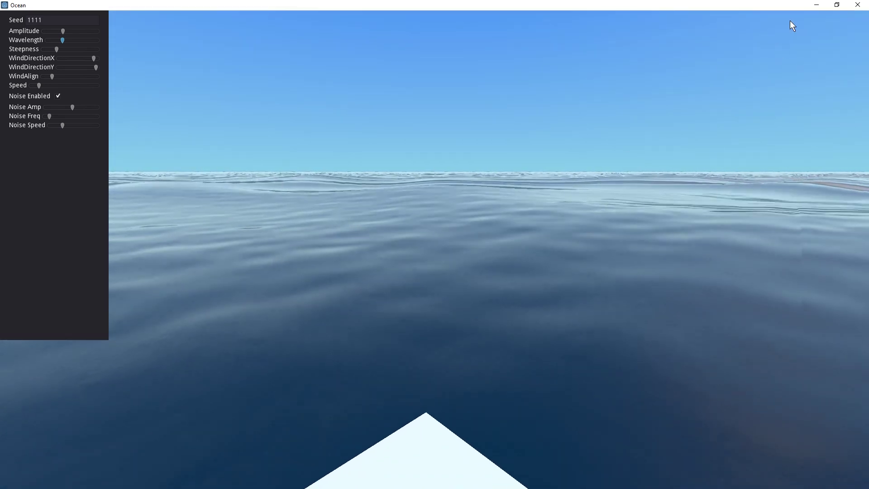
# Close the game window, clear and collapse the Output log, and orbit the Ocean3D view
pyautogui.click(856, 5)
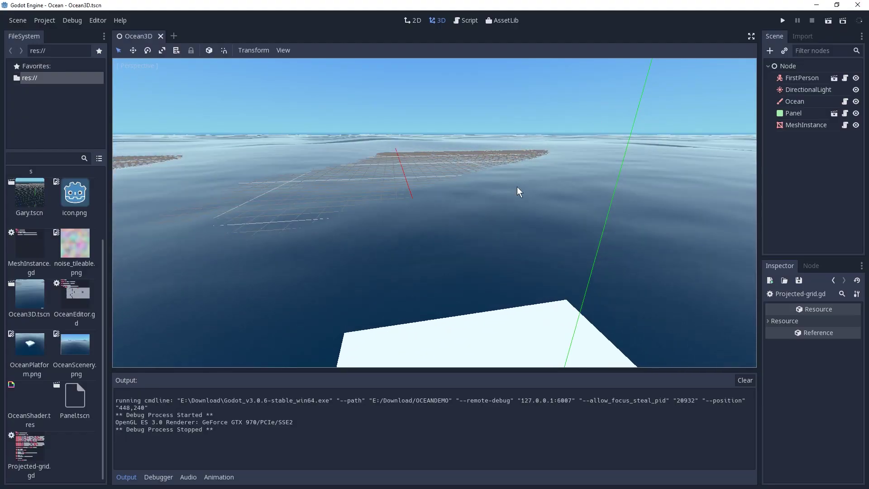
pyautogui.click(744, 380)
pyautogui.moveTo(398, 276)
pyautogui.mouseDown(button='right')
pyautogui.moveTo(399, 317)
pyautogui.moveTo(407, 272)
pyautogui.moveTo(623, 295)
pyautogui.mouseUp(button='right')
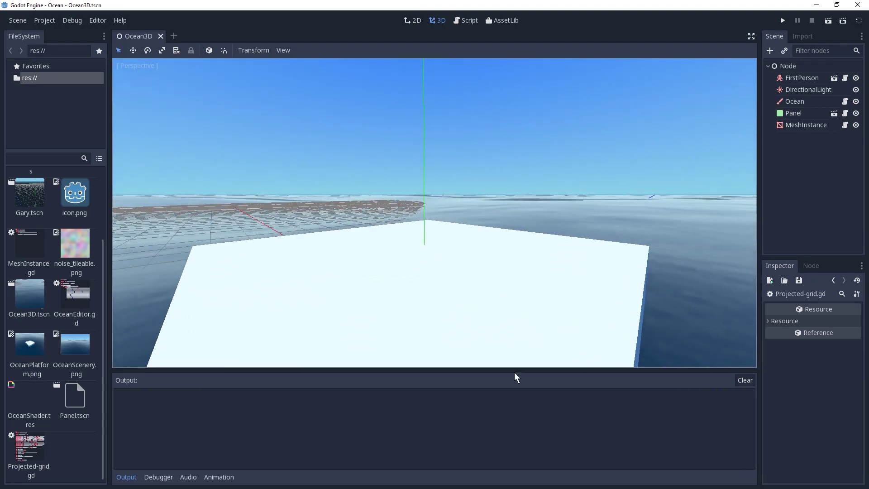
pyautogui.click(129, 477)
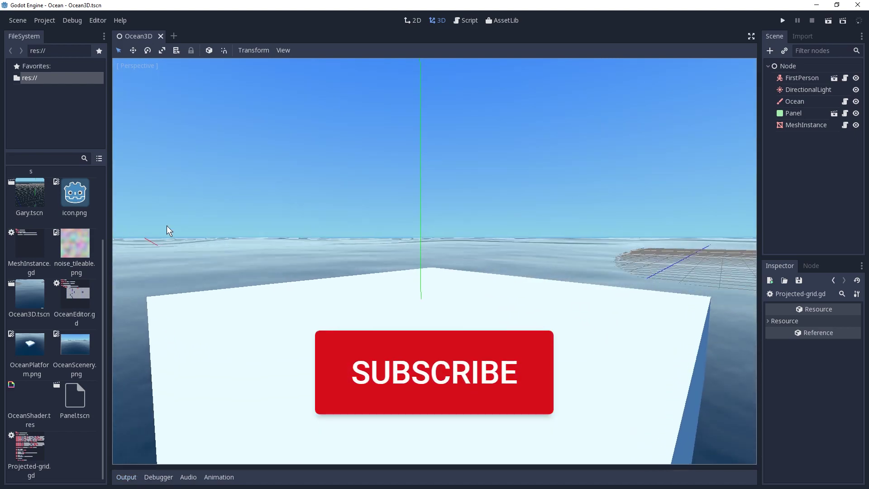
pyautogui.moveTo(272, 229)
pyautogui.mouseDown(button='right')
pyautogui.moveTo(317, 217)
pyautogui.moveTo(434, 252)
pyautogui.mouseUp(button='right')
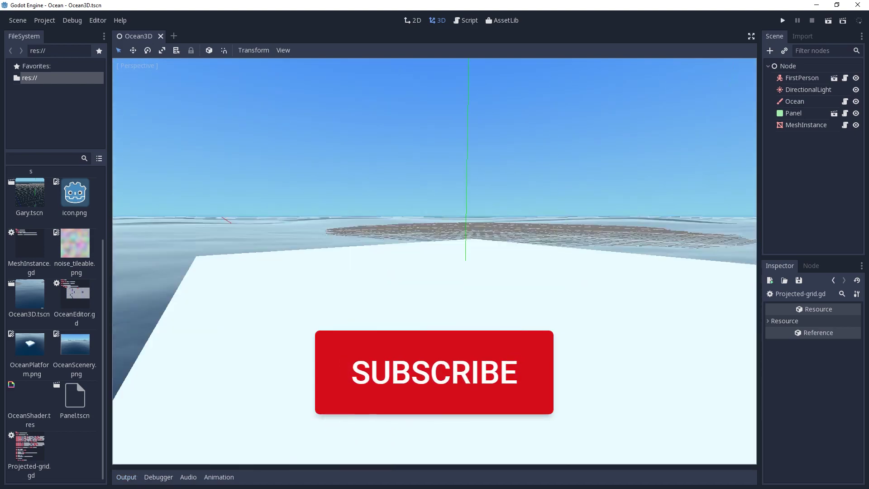